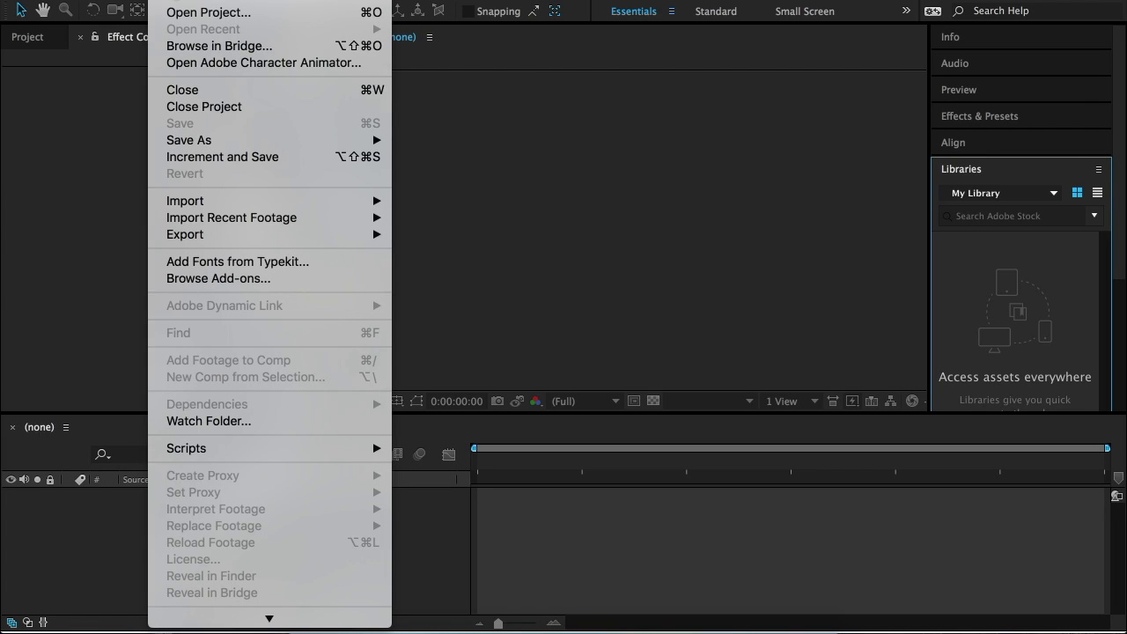
Step: Create a new project with a black HDTV 1080 29.97 fps, 30-second composition, Comp 1
{"action": "mouse_move", "coordinate": [353, 1]}
{"action": "left_click", "coordinate": [449, 3]}
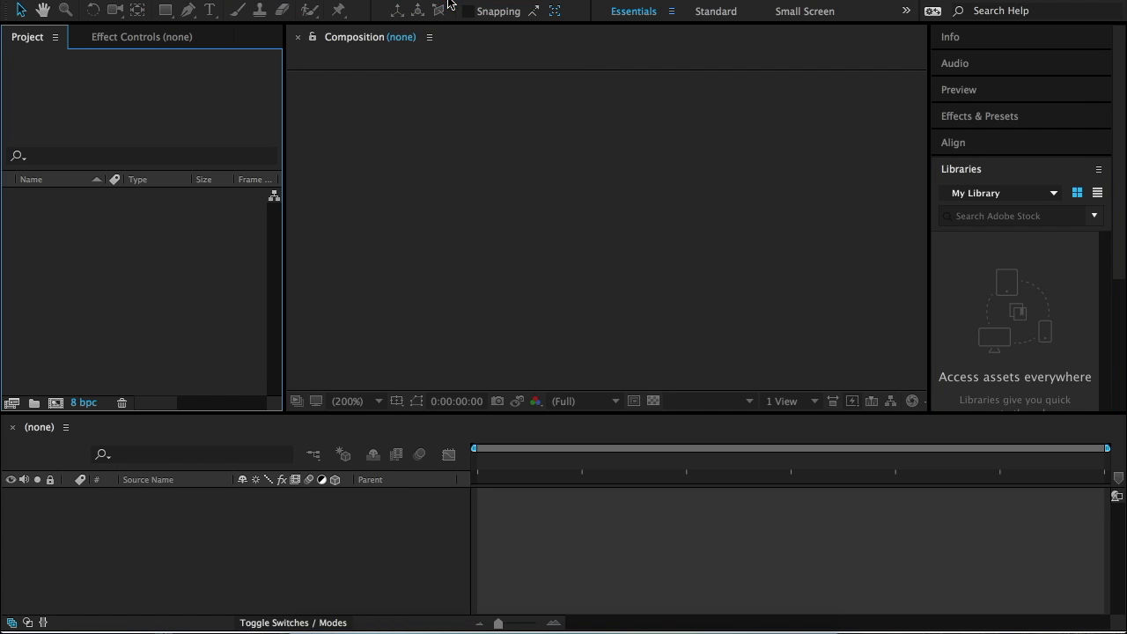
{"action": "left_click", "coordinate": [242, 1]}
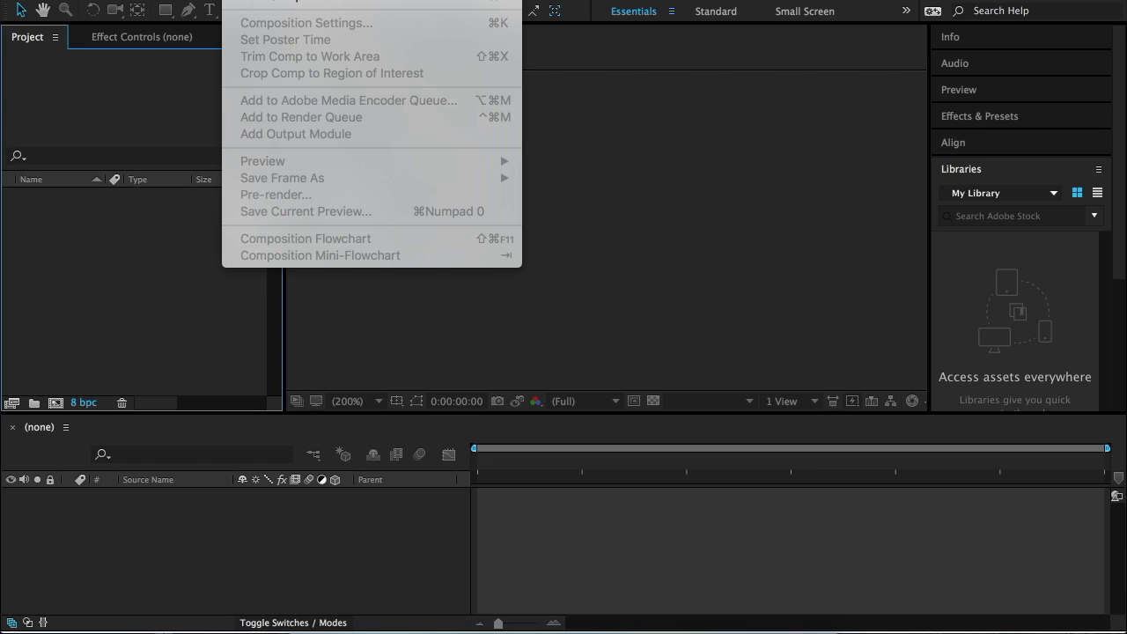
{"action": "left_click", "coordinate": [267, 3]}
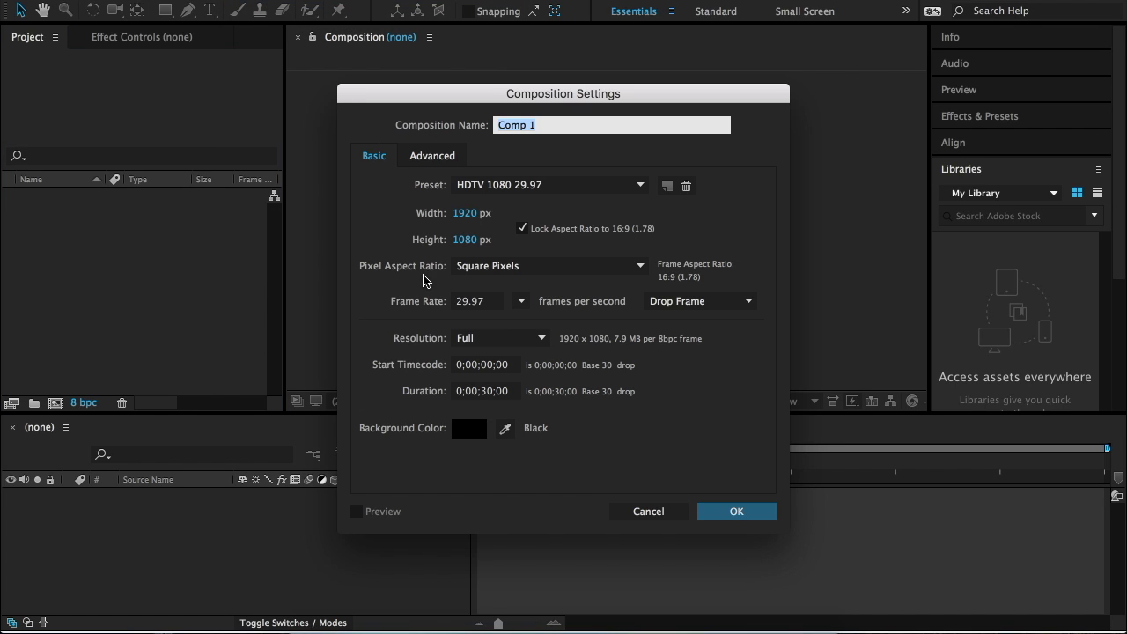
{"action": "left_click", "coordinate": [731, 514]}
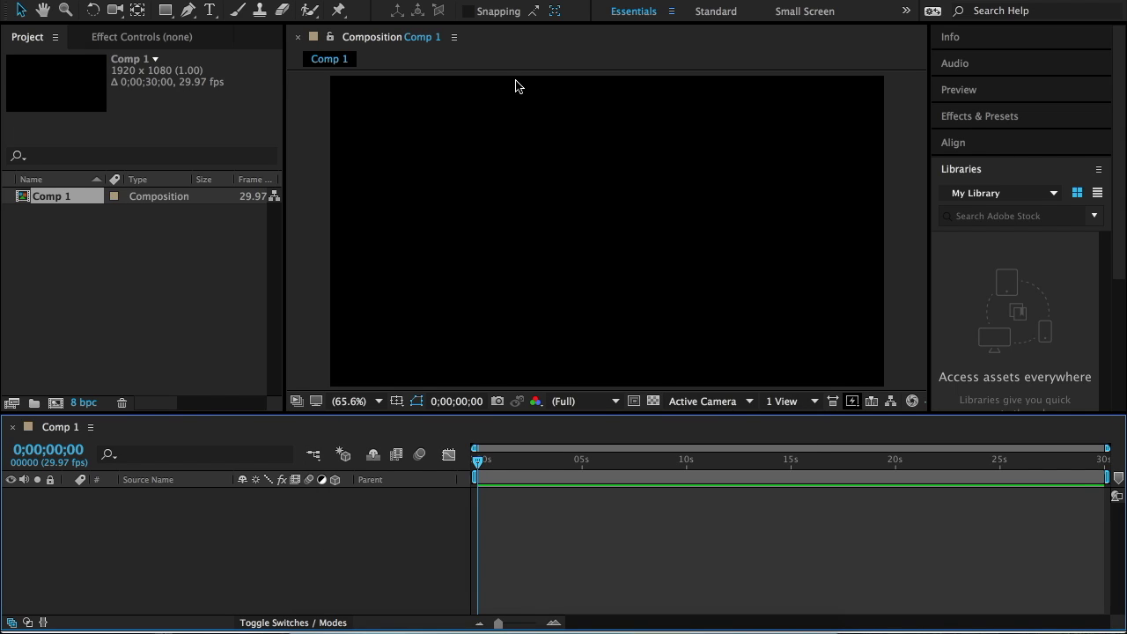
Step: Add a full-frame 1920x1080 solid layer, Dark Gray Solid 1, to the composition
{"action": "left_click", "coordinate": [339, 0]}
{"action": "mouse_move", "coordinate": [343, 2]}
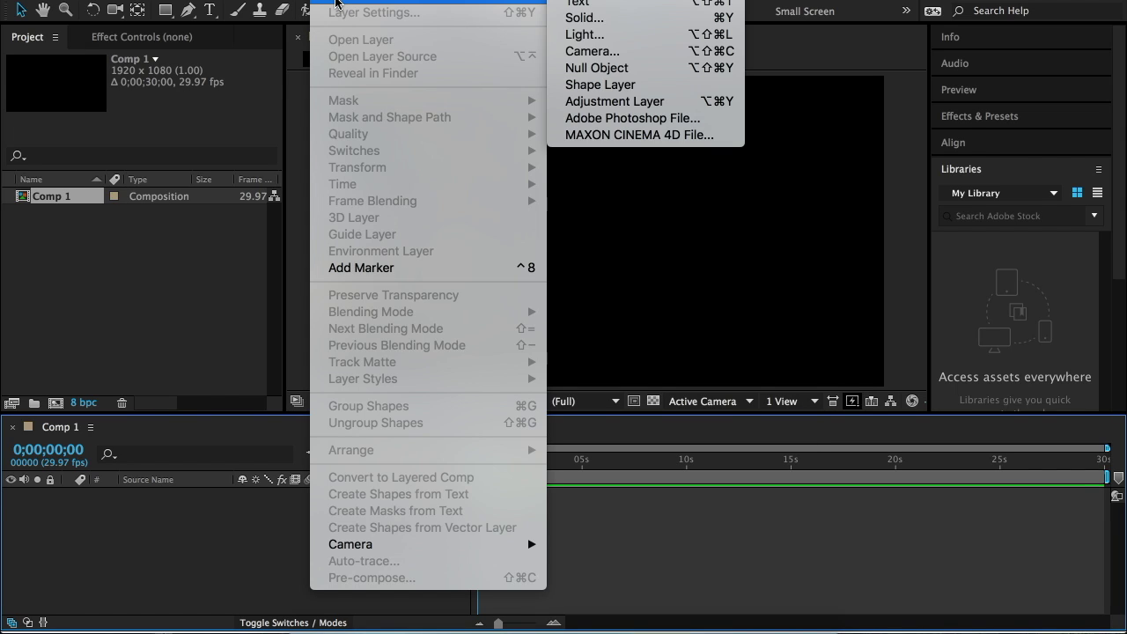
{"action": "left_click", "coordinate": [606, 19]}
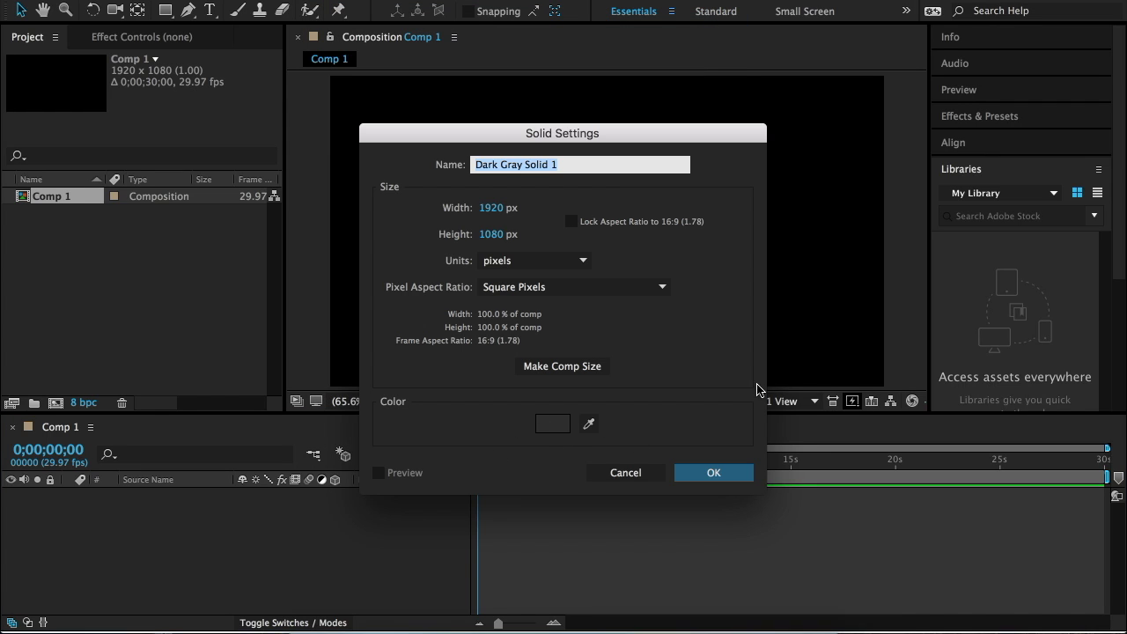
{"action": "left_click", "coordinate": [714, 473]}
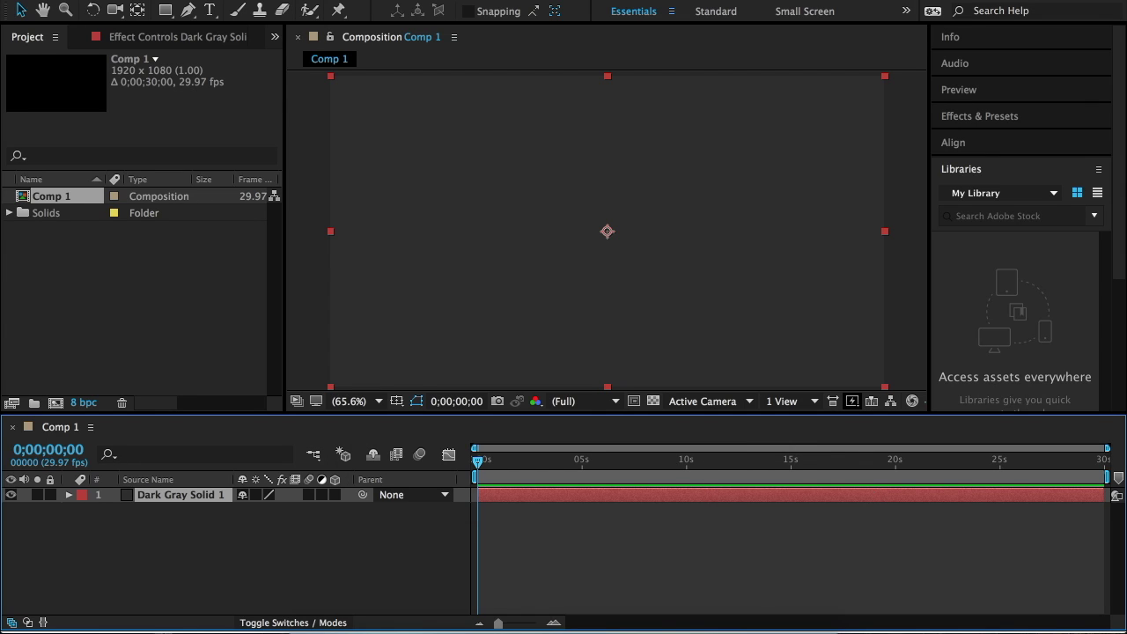
{"action": "left_click", "coordinate": [369, 1]}
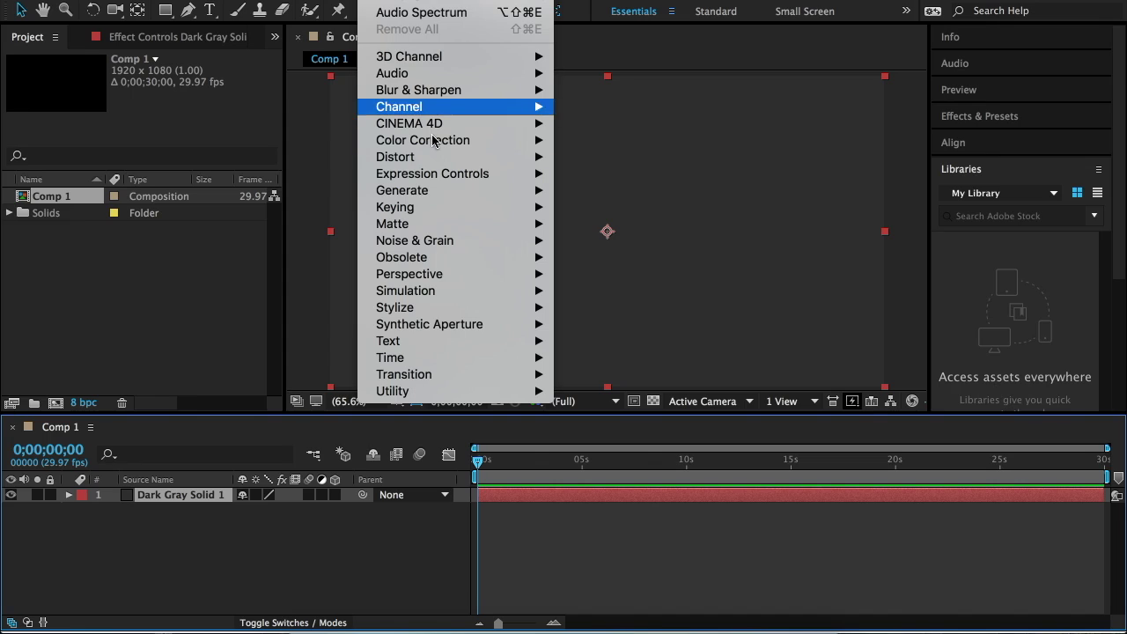
Step: Apply Generate > Audio Spectrum to the solid and drag its End Point to 1767.7,540
{"action": "mouse_move", "coordinate": [444, 192]}
{"action": "left_click", "coordinate": [630, 226]}
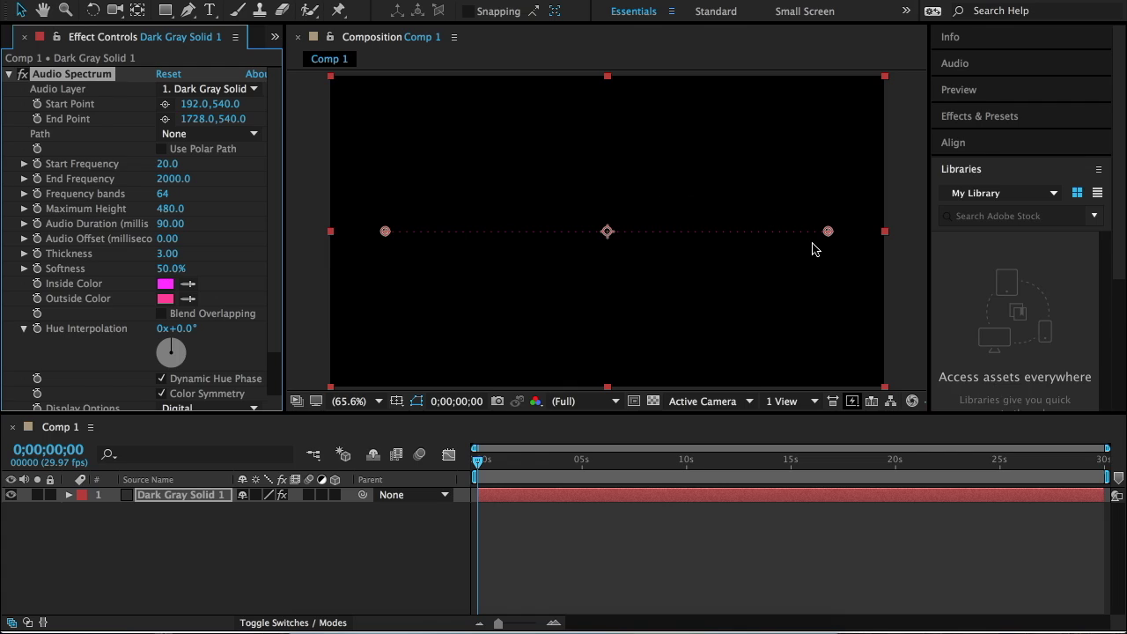
{"action": "left_click_drag", "start_coordinate": [830, 237], "coordinate": [790, 230]}
{"action": "left_click_drag", "start_coordinate": [815, 288], "coordinate": [842, 233]}
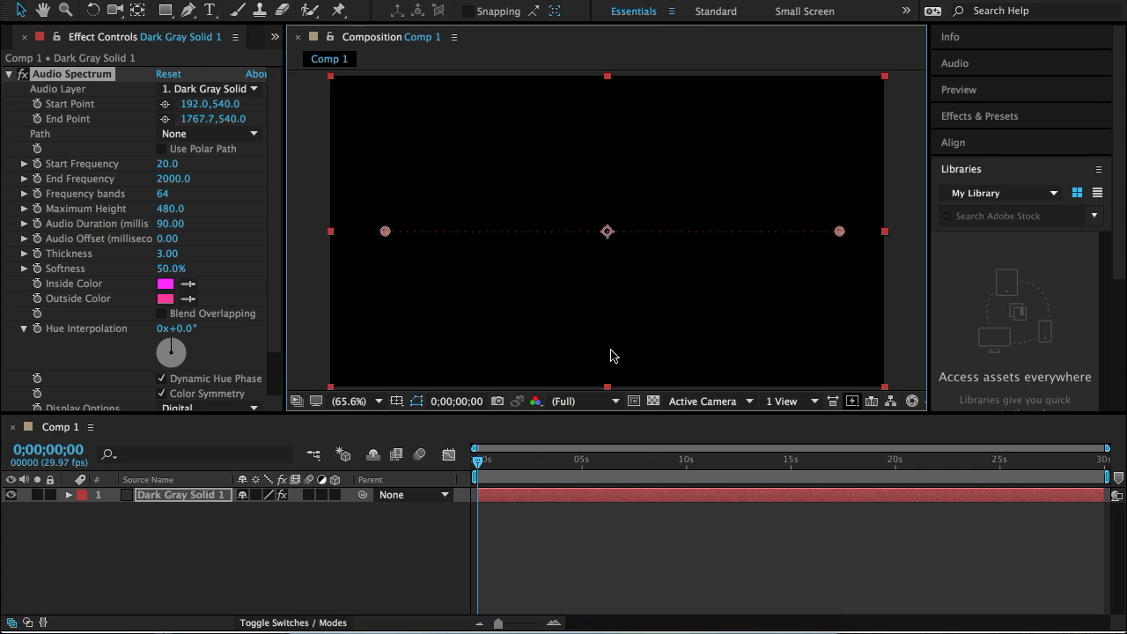
{"action": "key", "text": "super+space"}
Step: Drag Unison - Aperture [NCS Release].mp3 into the timeline below the solid, then reselect the solid
{"action": "type", "text": "unison"}
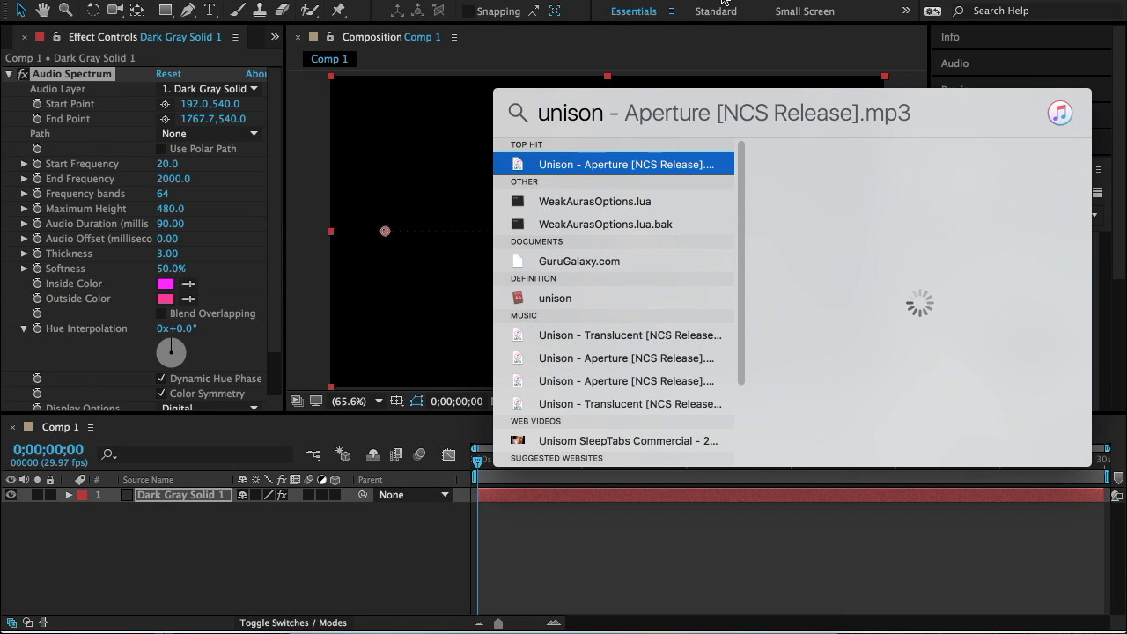
{"action": "left_click_drag", "start_coordinate": [578, 165], "coordinate": [222, 572]}
{"action": "left_click", "coordinate": [233, 571]}
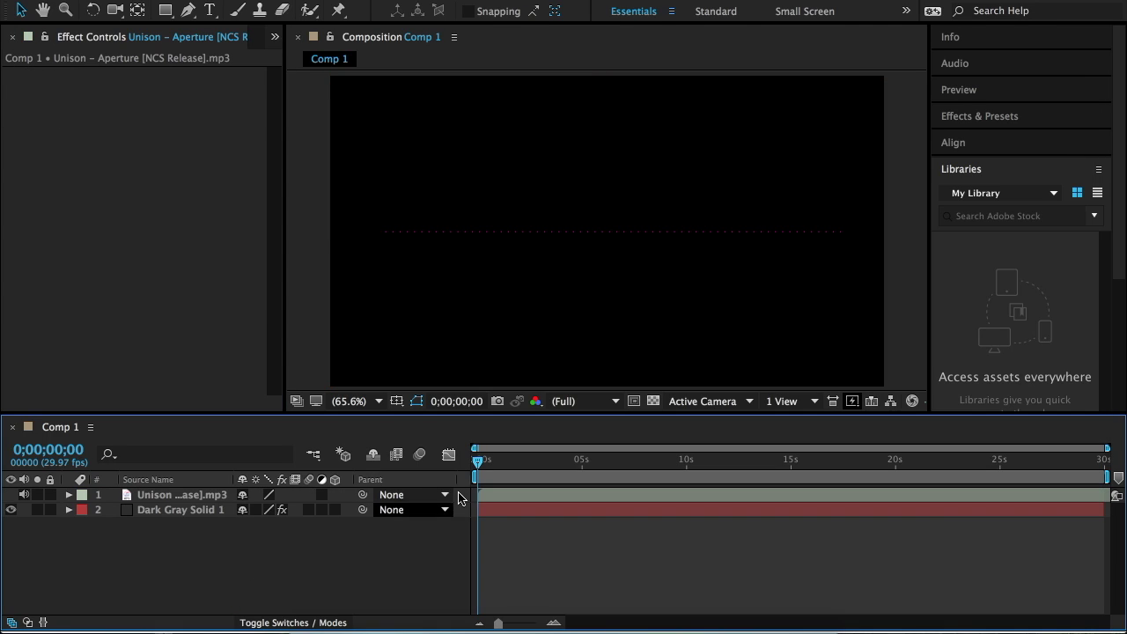
{"action": "left_click_drag", "start_coordinate": [213, 498], "coordinate": [207, 522]}
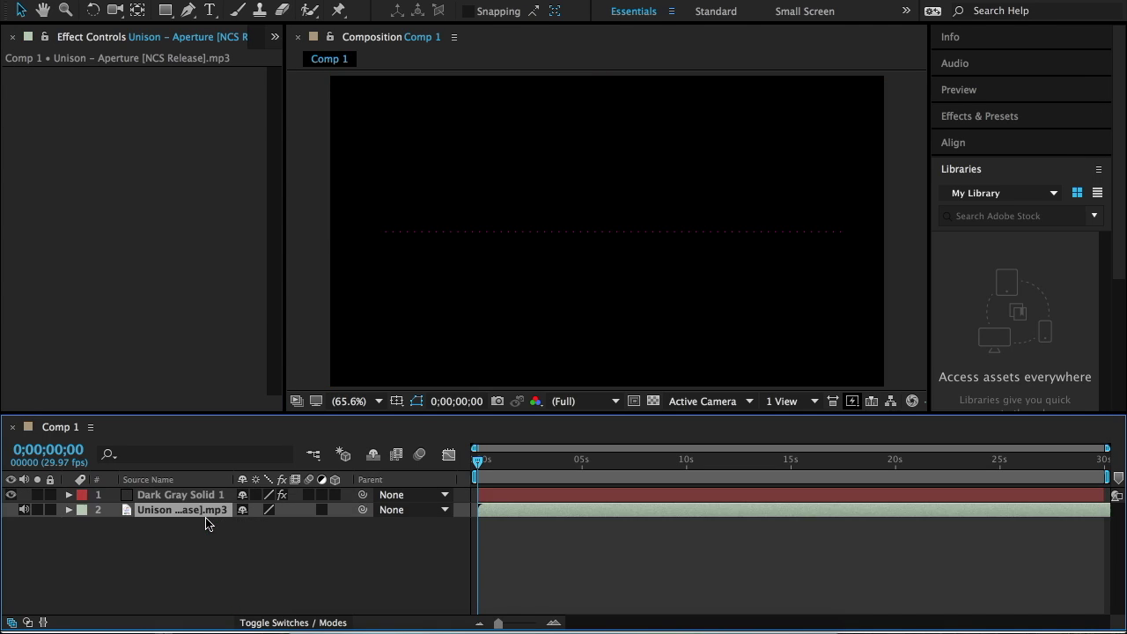
{"action": "left_click", "coordinate": [203, 499]}
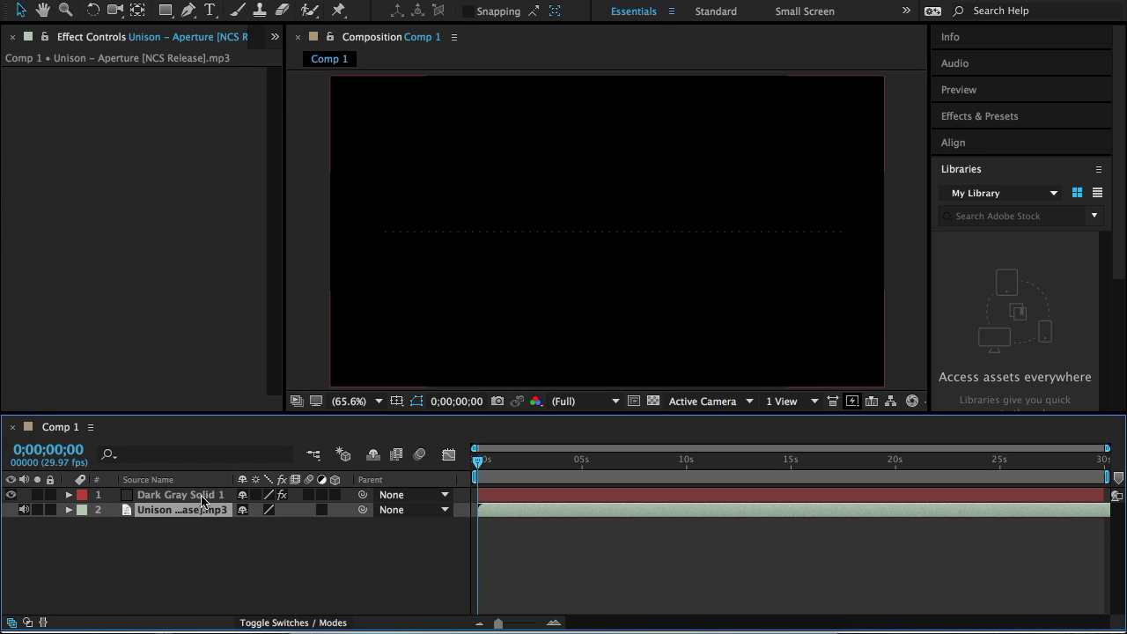
{"action": "left_click", "coordinate": [188, 502]}
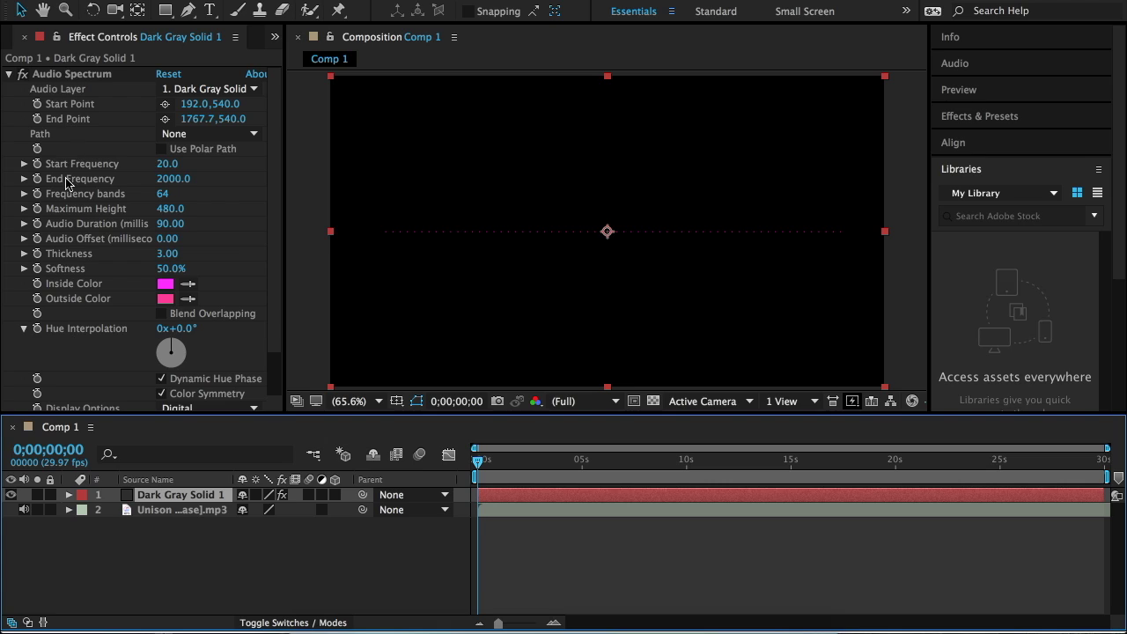
Step: Set the Audio Spectrum's Audio Layer to 2. Unison - Aperture [NCS Release].mp3
{"action": "left_click", "coordinate": [252, 90]}
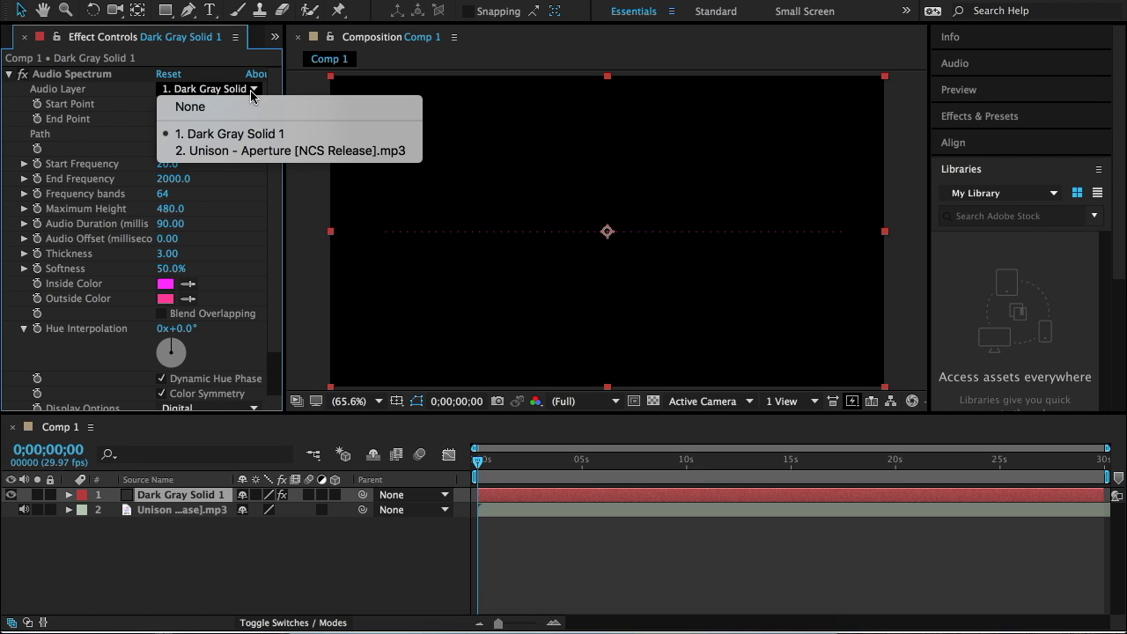
{"action": "left_click", "coordinate": [236, 151]}
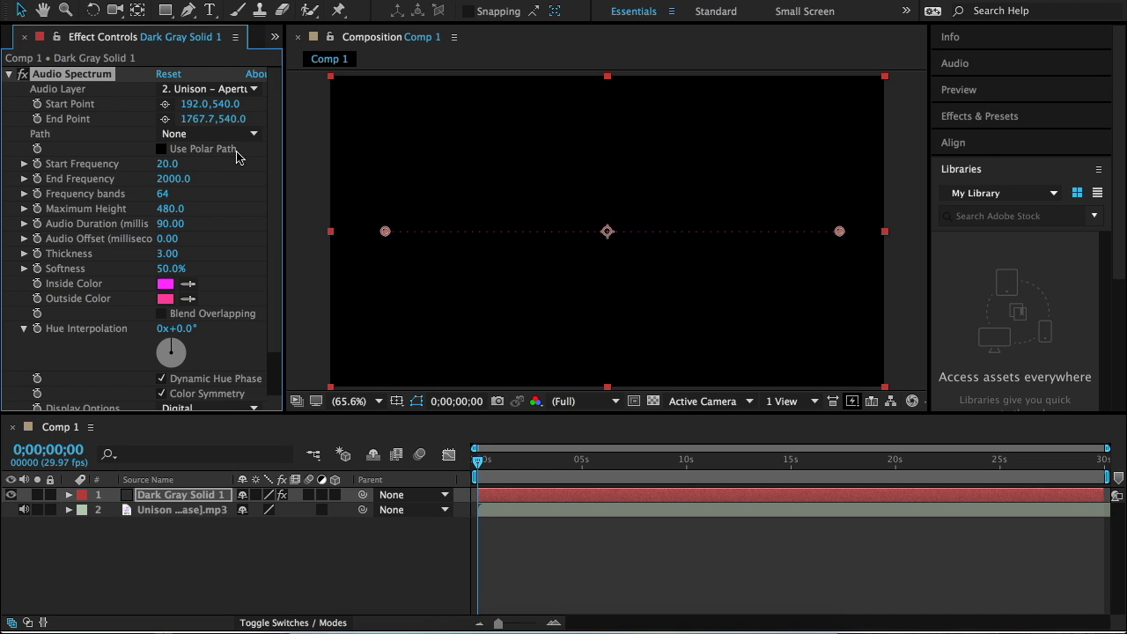
{"action": "key", "text": "space"}
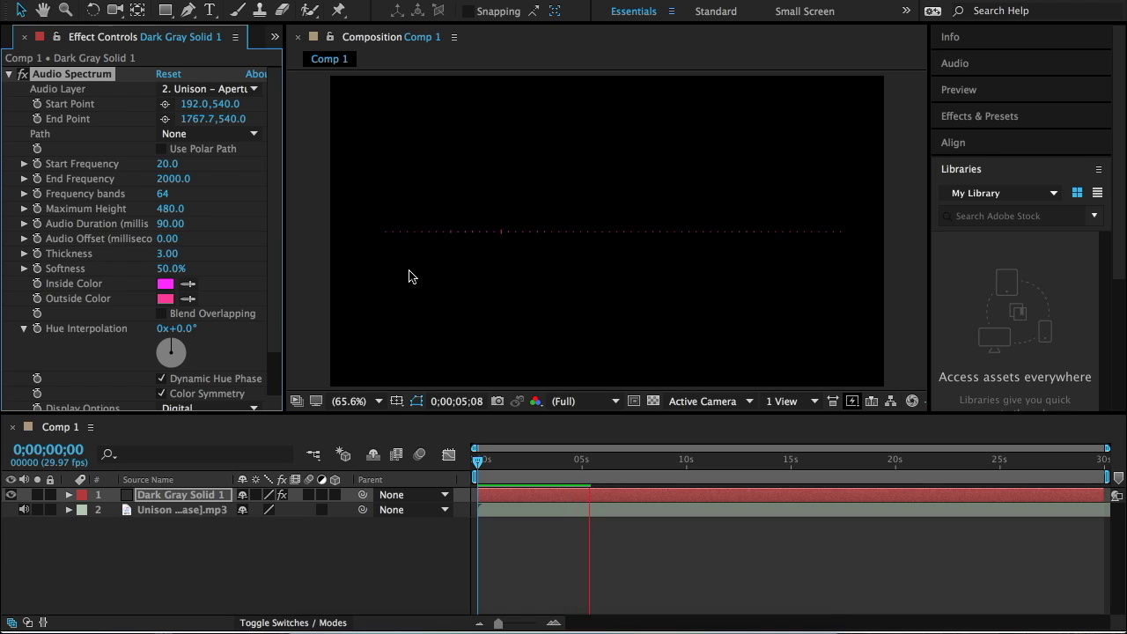
Step: Stop the preview at 0;00;05;24 after seeing the bars react to the song
{"action": "key", "text": "space"}
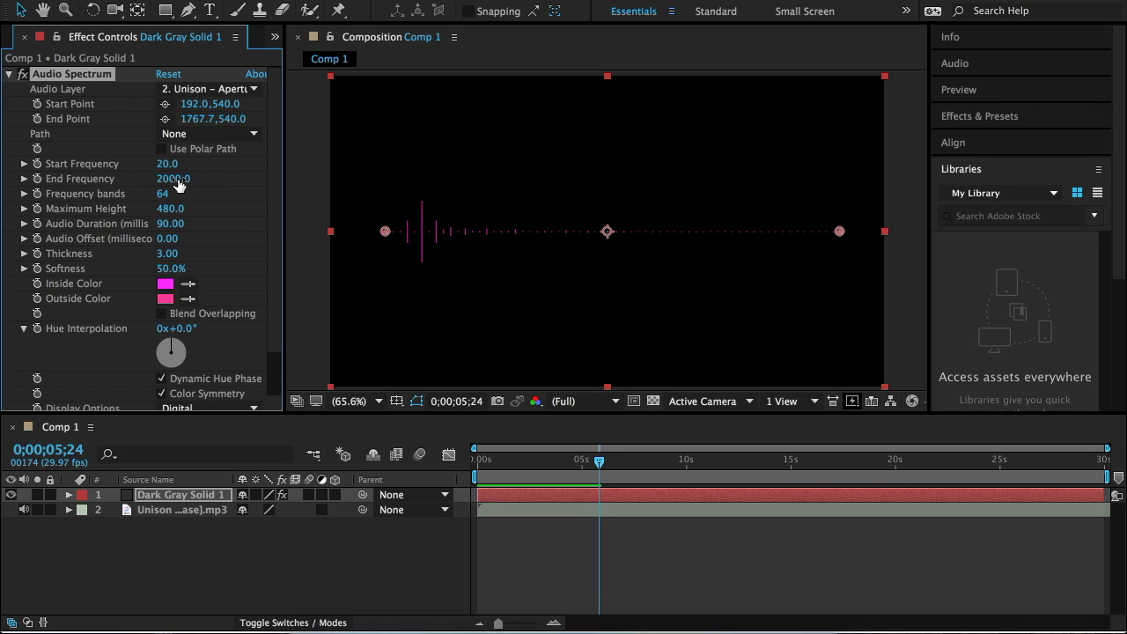
Step: Scrub End Frequency through 600 and 1600 back to 2000, then bring Frequency bands to 43
{"action": "left_click_drag", "start_coordinate": [179, 183], "coordinate": [168, 181]}
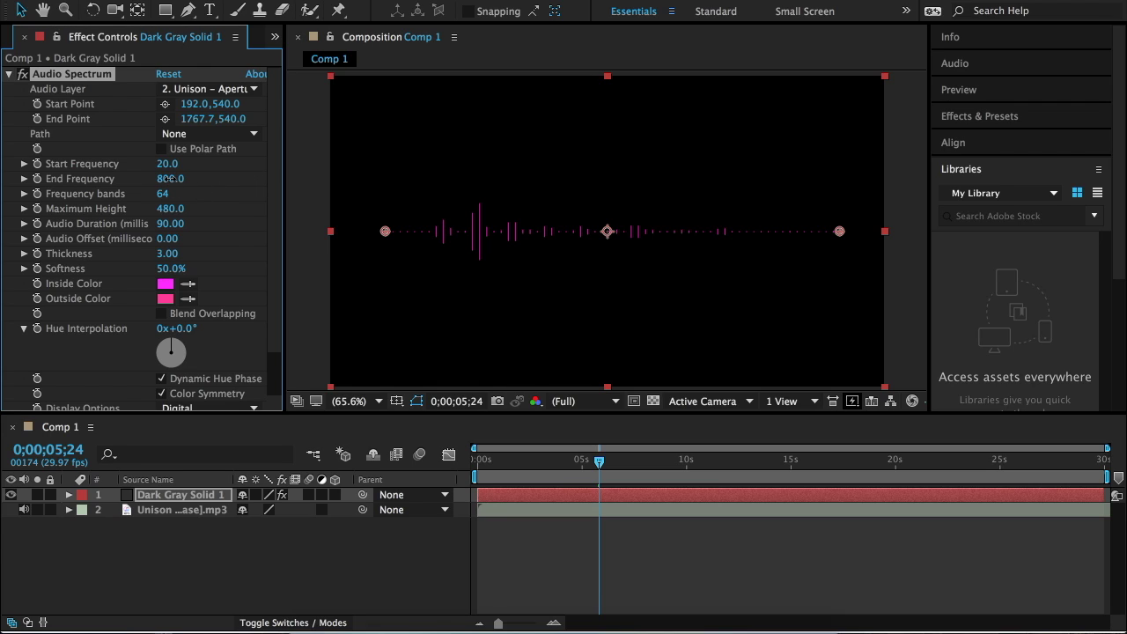
{"action": "mouse_move", "coordinate": [177, 179]}
{"action": "left_mouse_down"}
{"action": "mouse_move", "coordinate": [231, 178]}
{"action": "mouse_move", "coordinate": [179, 179]}
{"action": "left_mouse_up"}
{"action": "left_click_drag", "start_coordinate": [181, 179], "coordinate": [180, 179]}
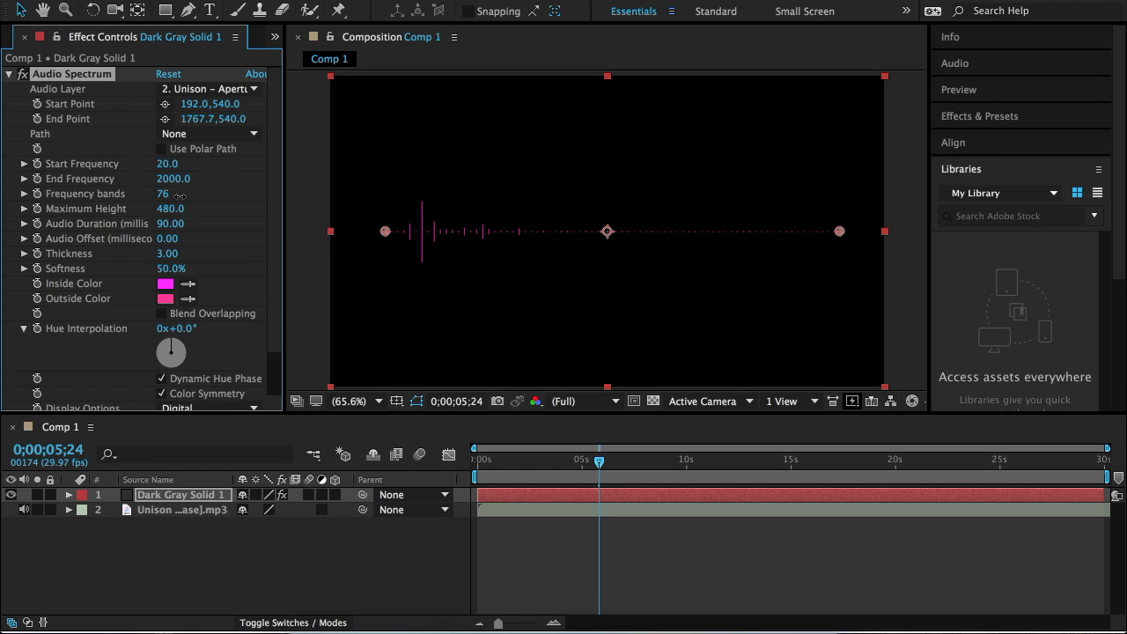
{"action": "left_click_drag", "start_coordinate": [172, 194], "coordinate": [226, 199]}
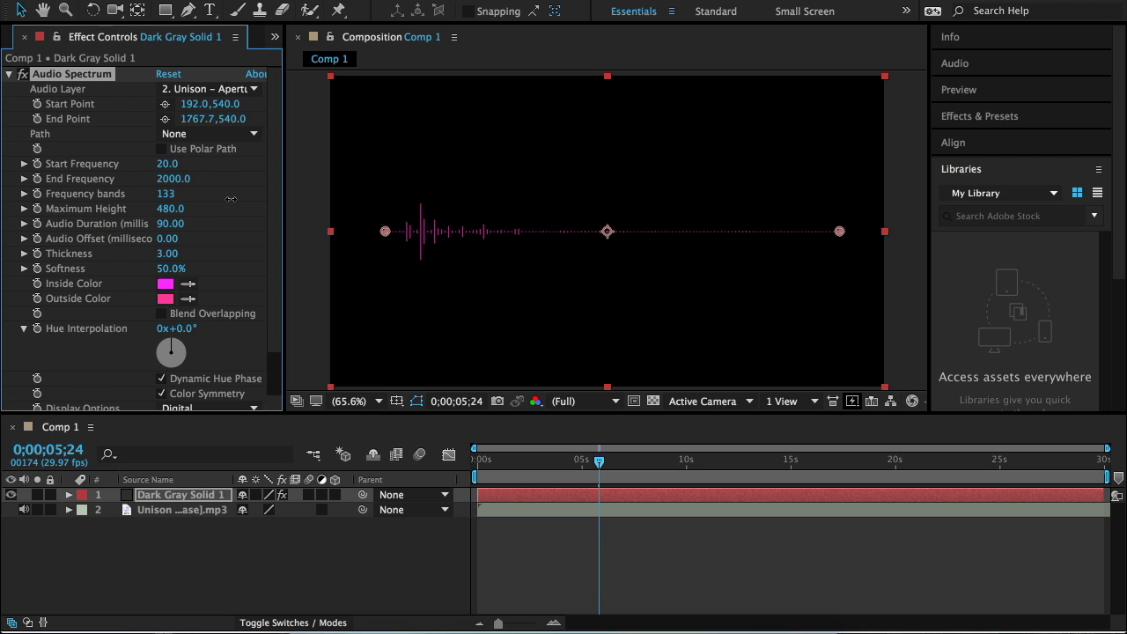
{"action": "left_click_drag", "start_coordinate": [226, 199], "coordinate": [149, 196]}
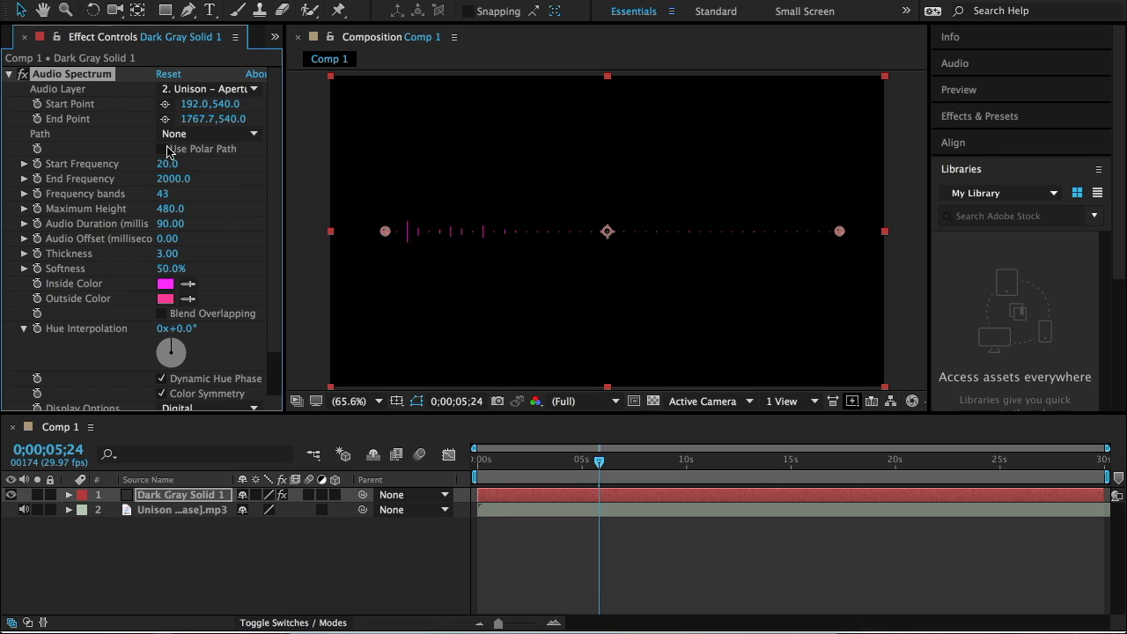
Step: Raise Thickness to 15.00 for bold pink dots and preview the playback
{"action": "left_click_drag", "start_coordinate": [169, 254], "coordinate": [299, 262]}
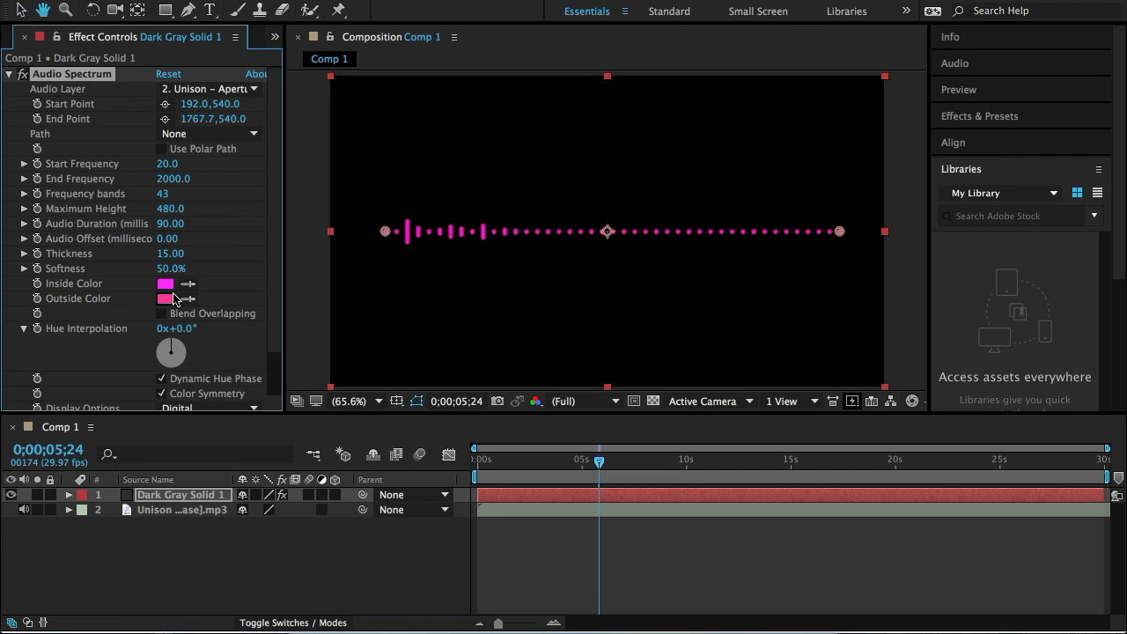
{"action": "key", "text": "space"}
{"action": "key", "text": "space"}
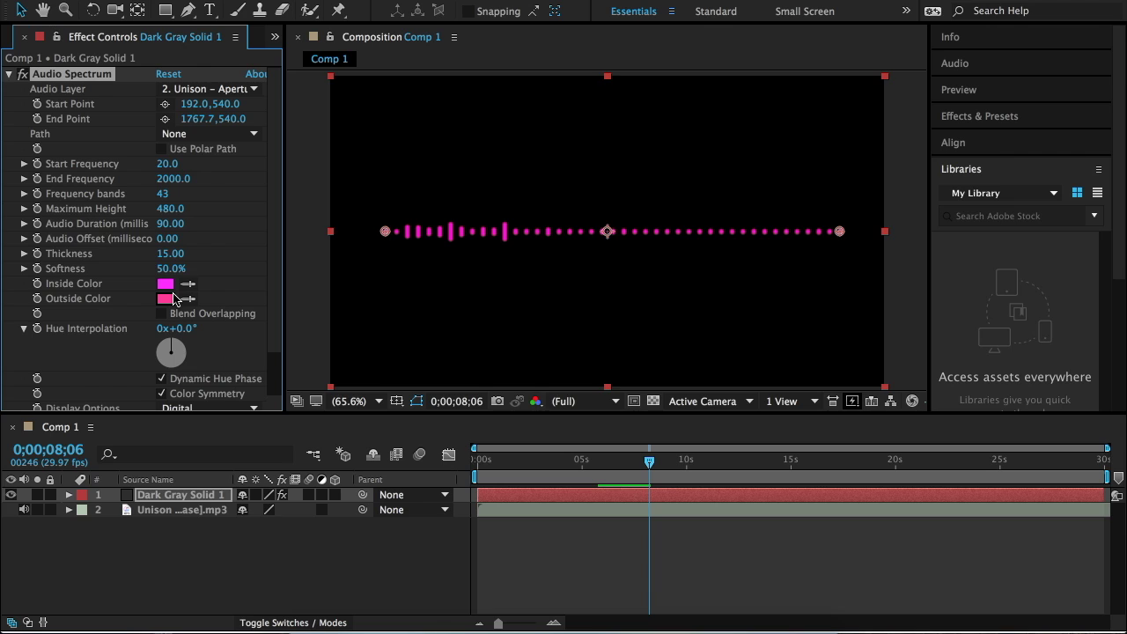